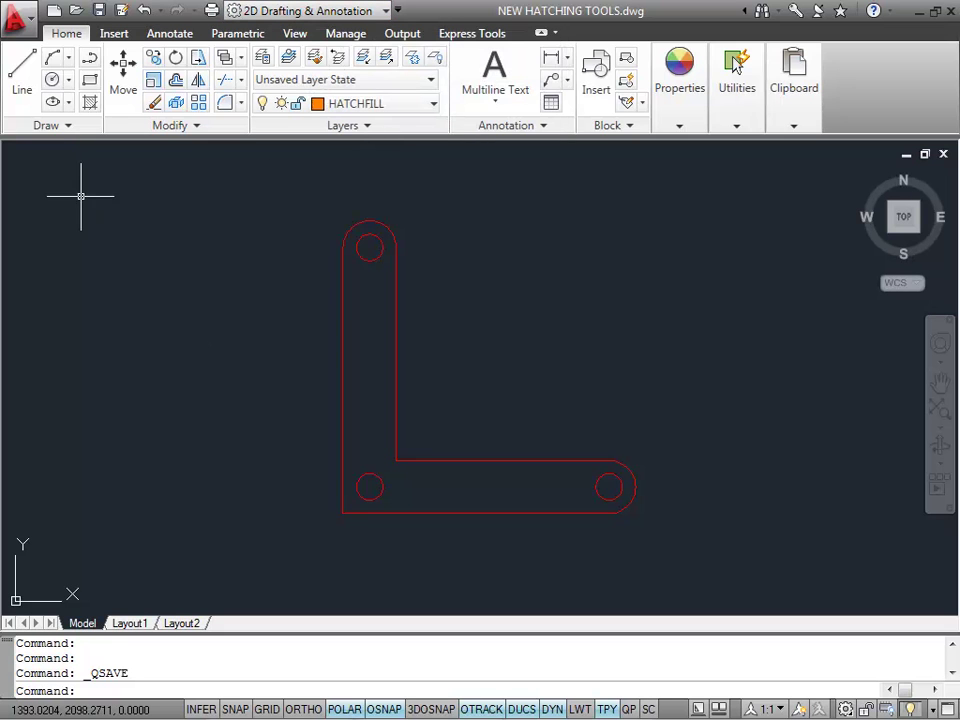
Abandon a first hatch attempt and keep HATCHFILL as the current layer
click(66, 34)
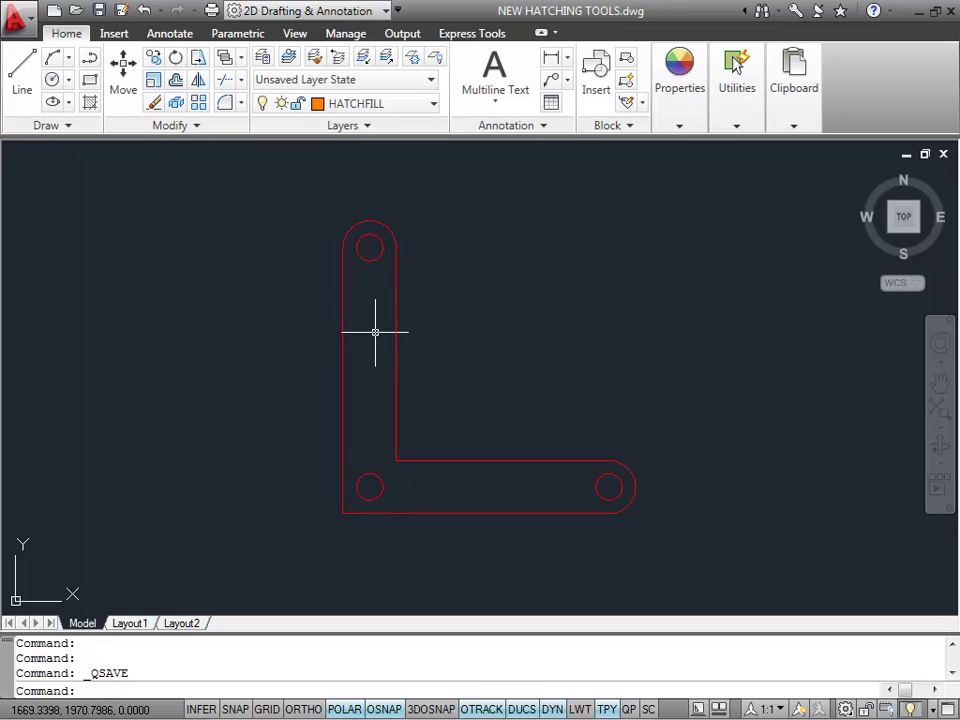
click(90, 106)
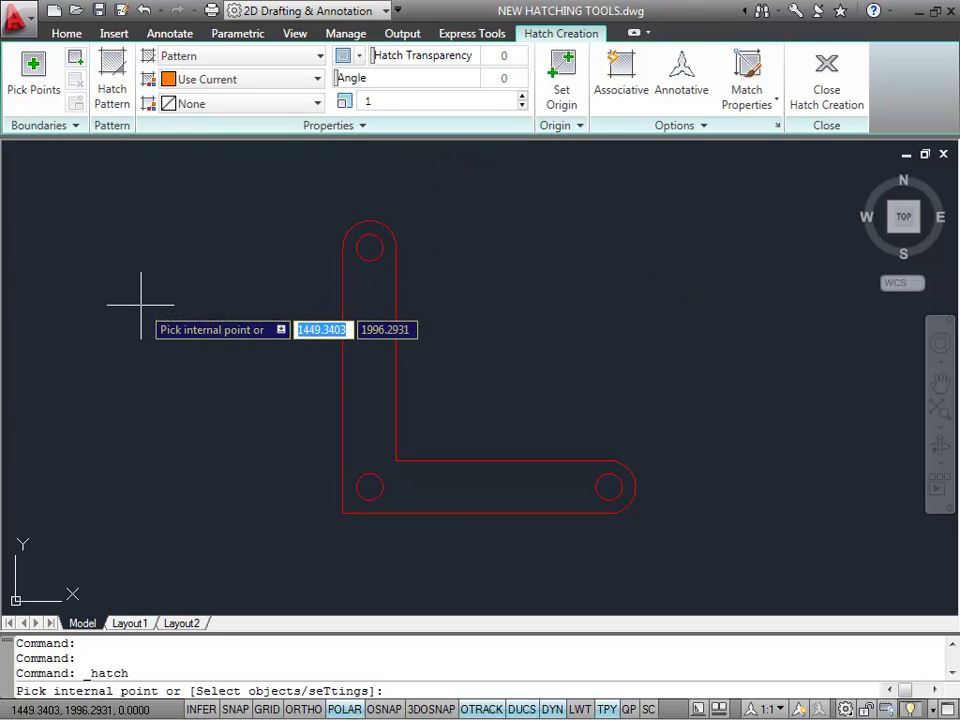
key(Escape)
key(Escape)
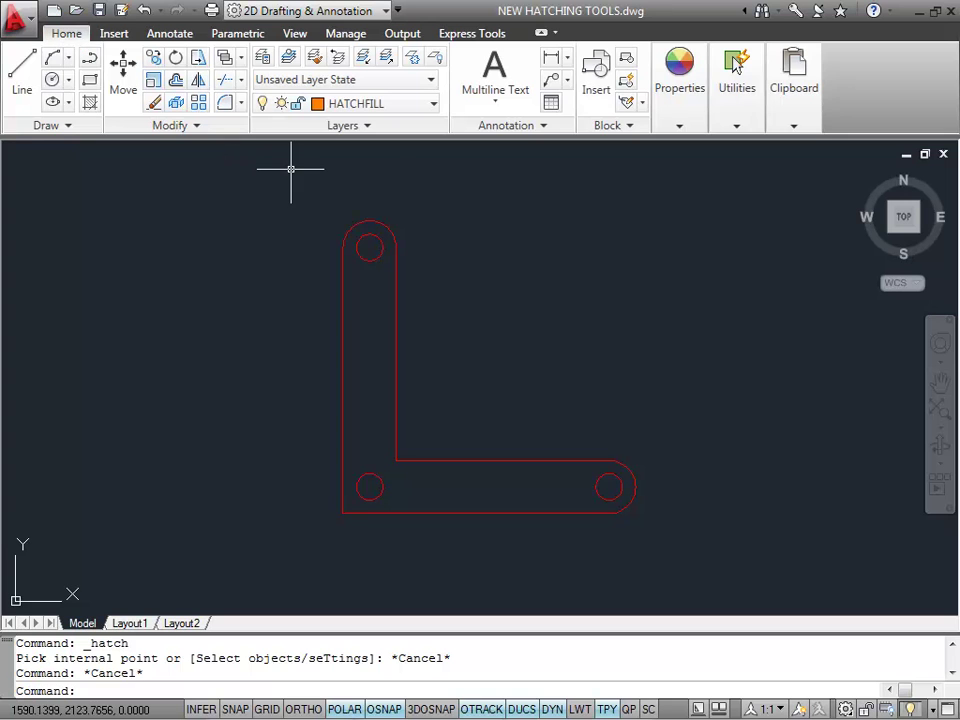
click(433, 103)
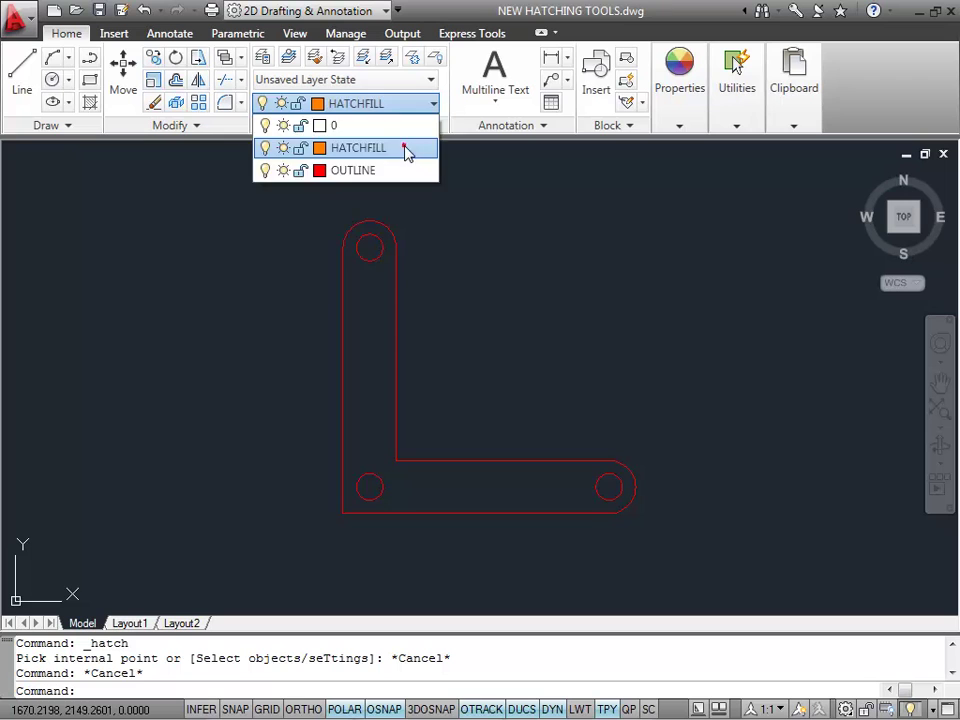
click(405, 150)
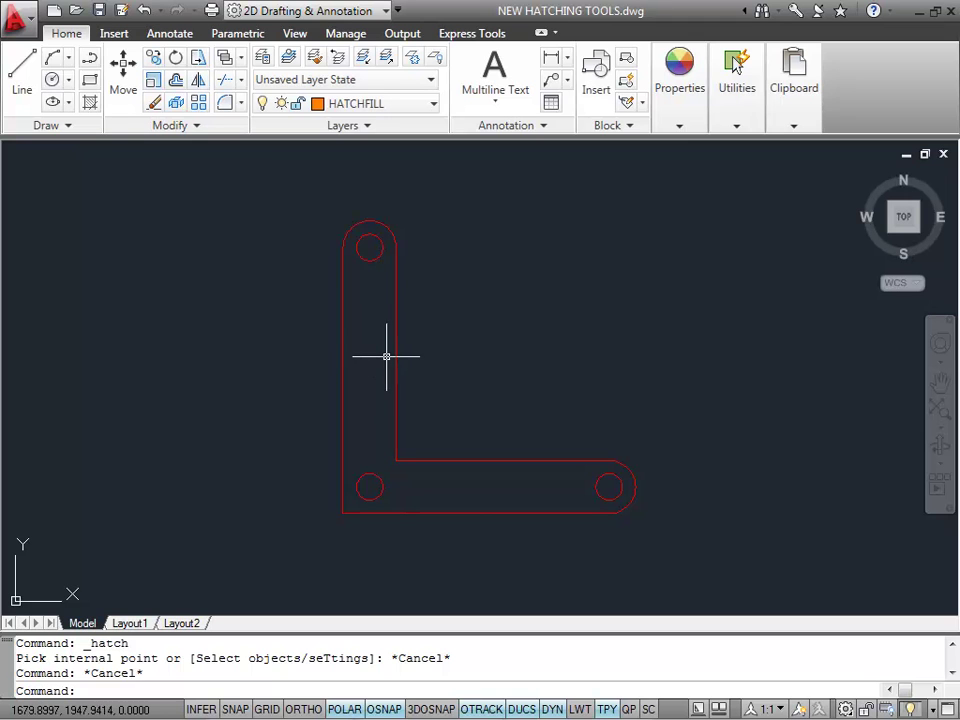
Fill the L-shaped bracket with a SOLID hatch pattern, leaving its three holes clear
click(89, 102)
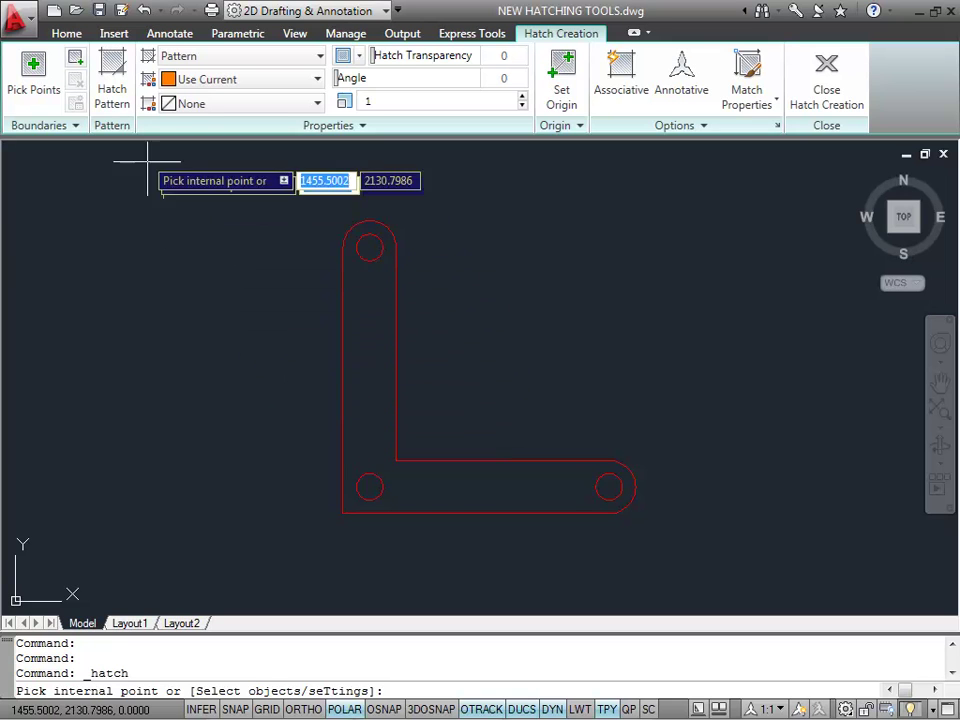
click(115, 88)
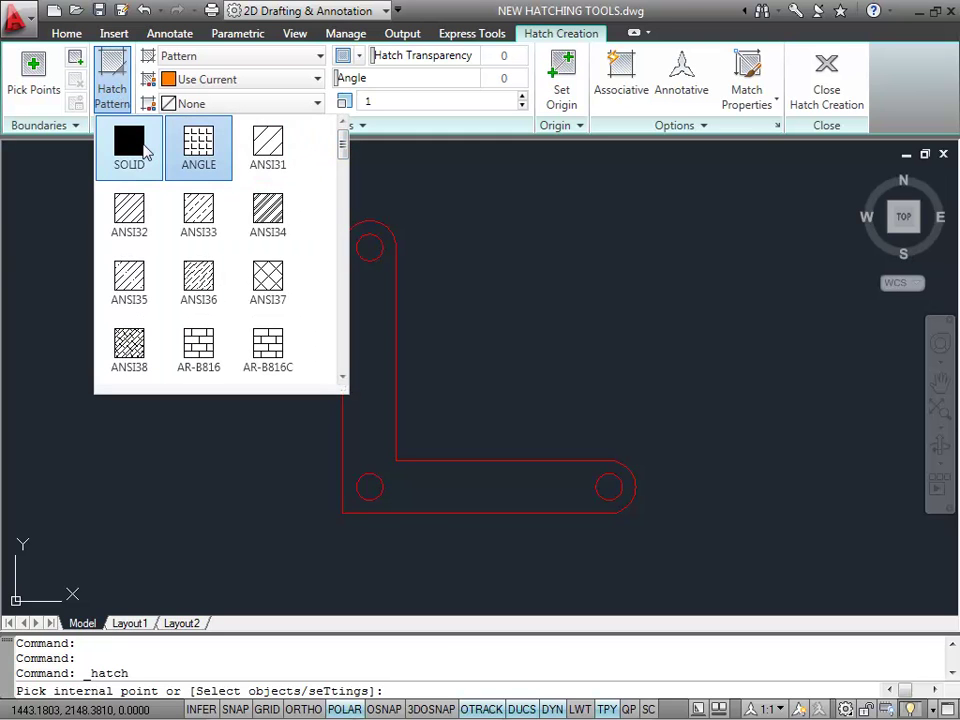
click(132, 150)
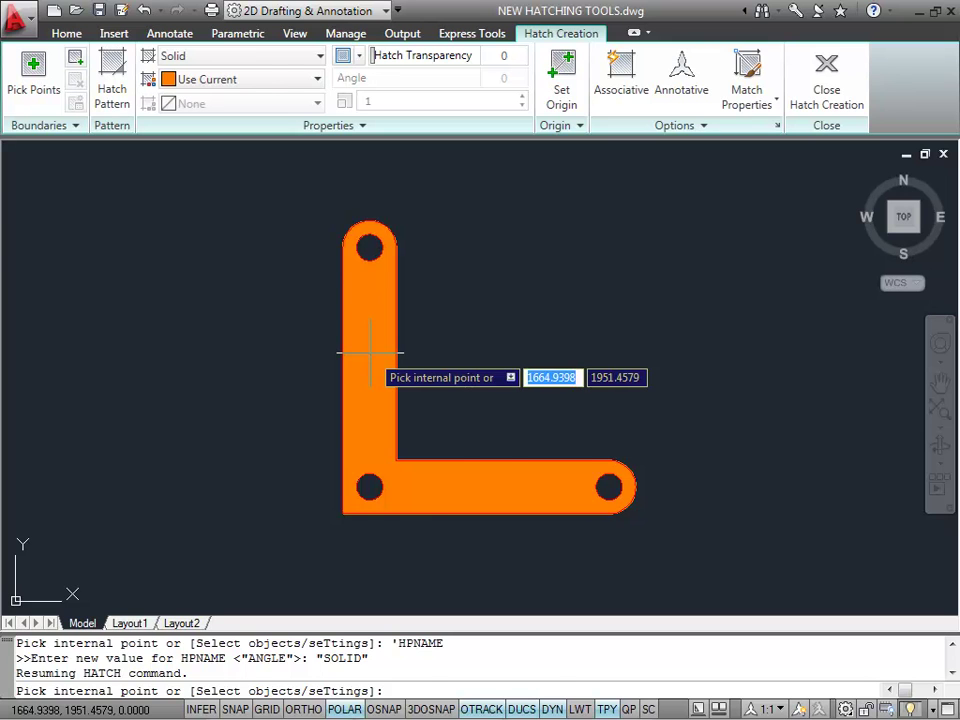
click(370, 352)
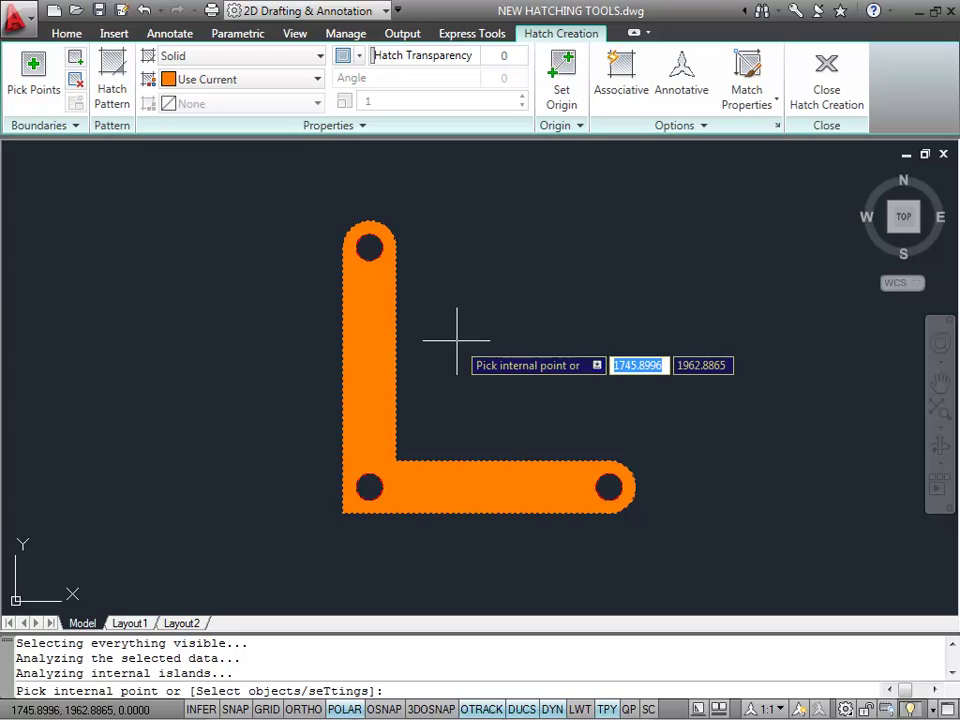
right_click(468, 310)
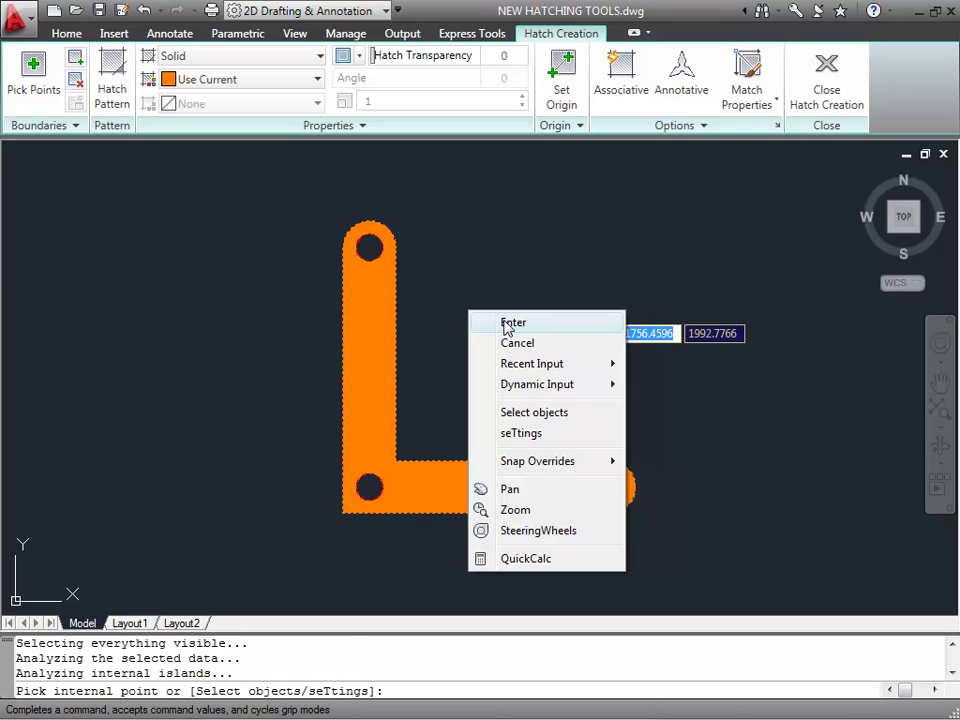
click(507, 326)
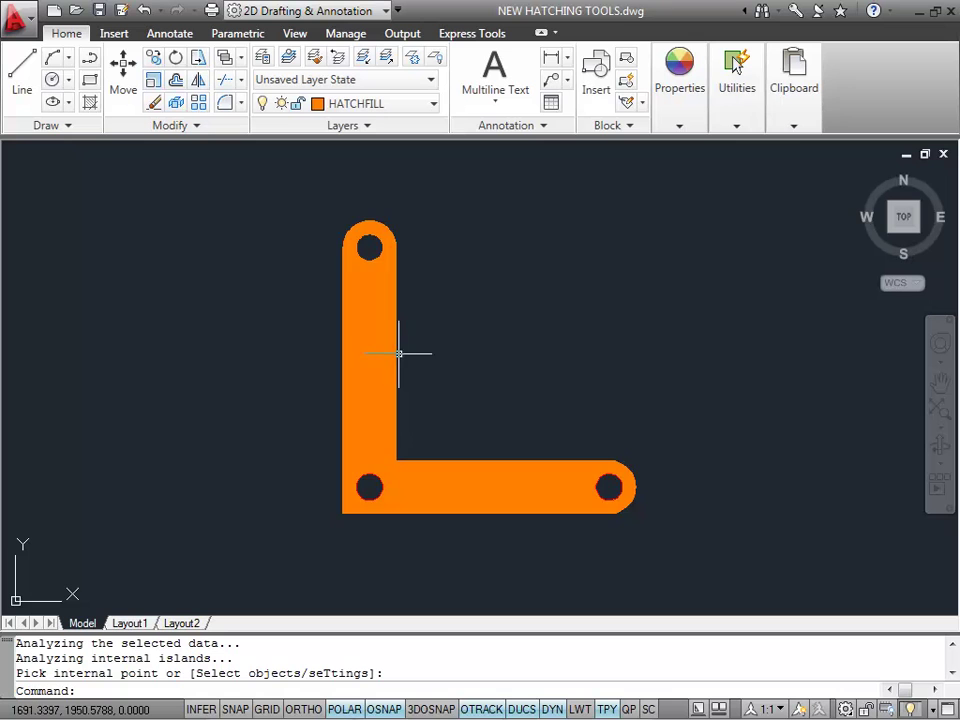
Select the orange hatch, dismiss the boundary grips tip, then deselect it
click(369, 357)
click(368, 357)
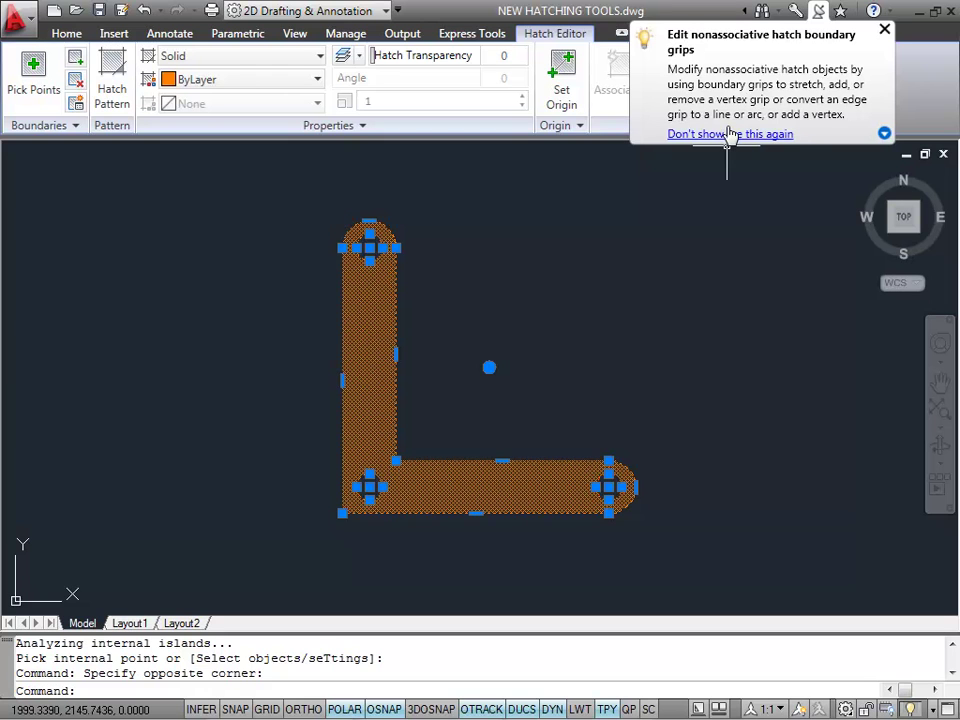
click(884, 29)
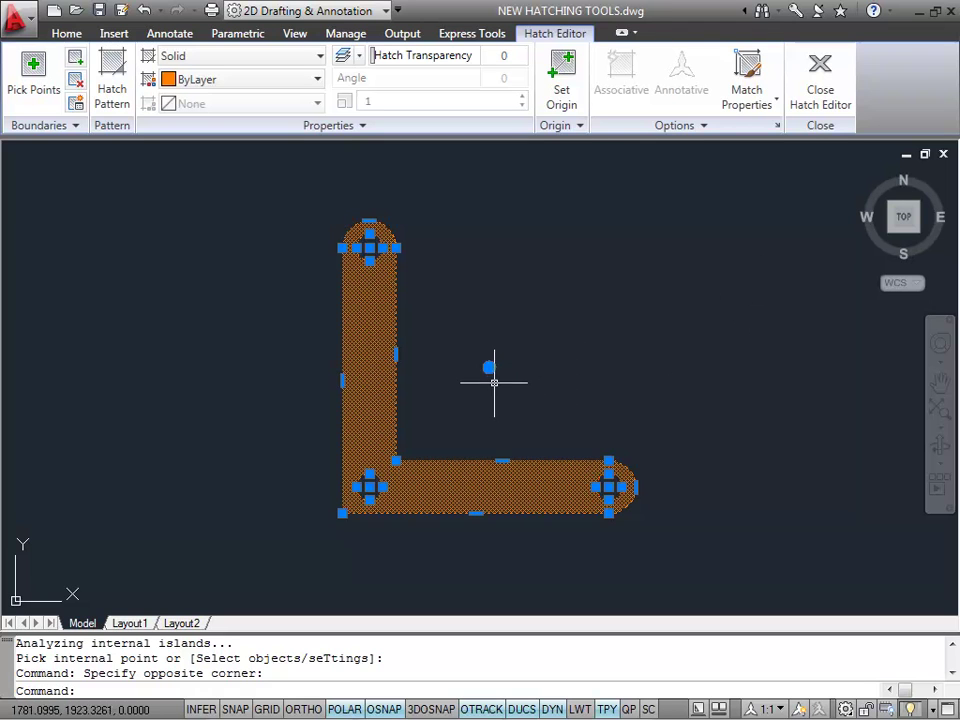
mouse_move(490, 368)
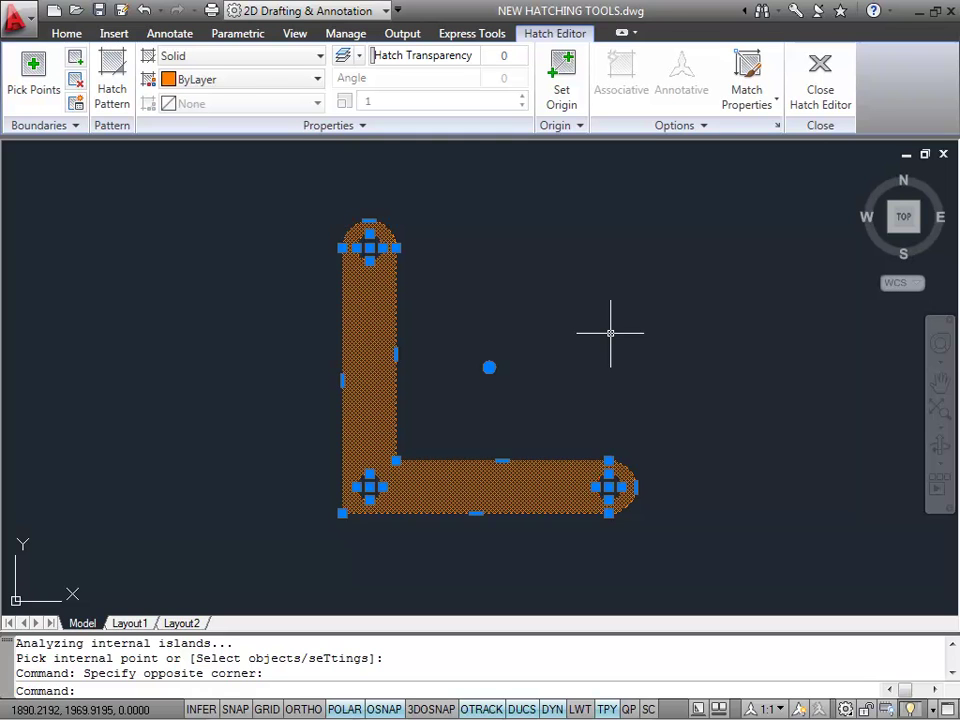
key(Escape)
key(Escape)
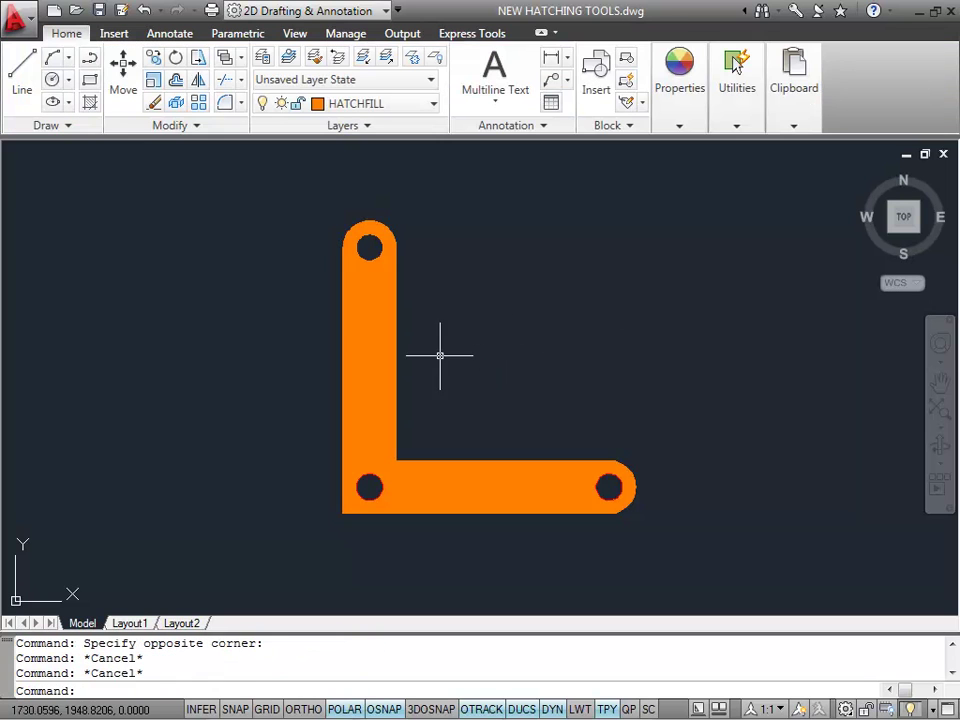
Send the orange hatch to the back, behind the red bracket outline
click(376, 356)
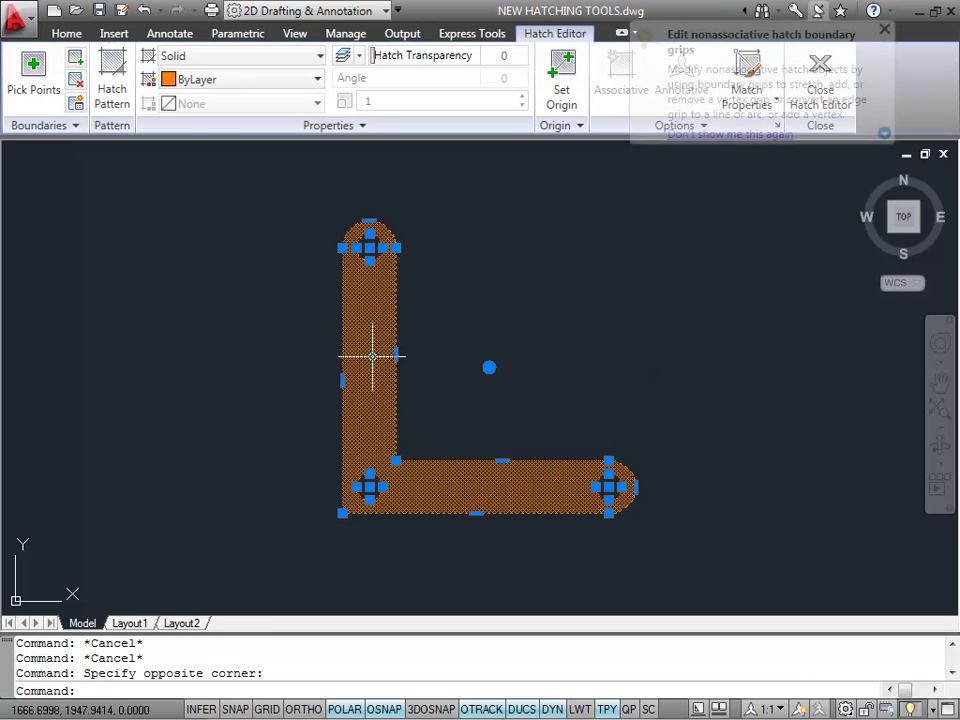
right_click(372, 356)
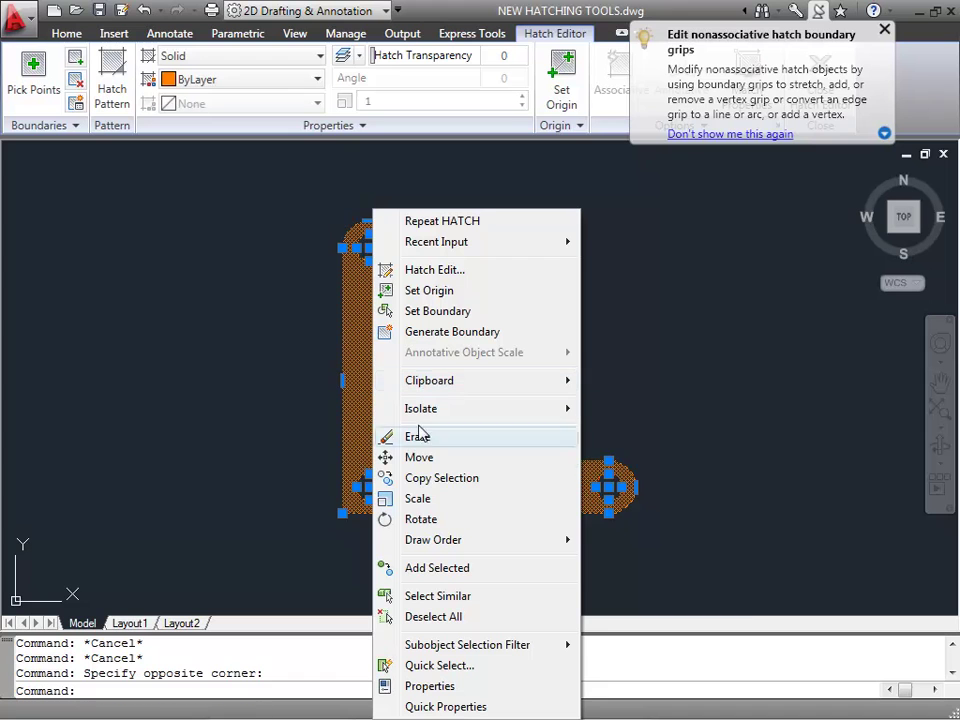
mouse_move(455, 545)
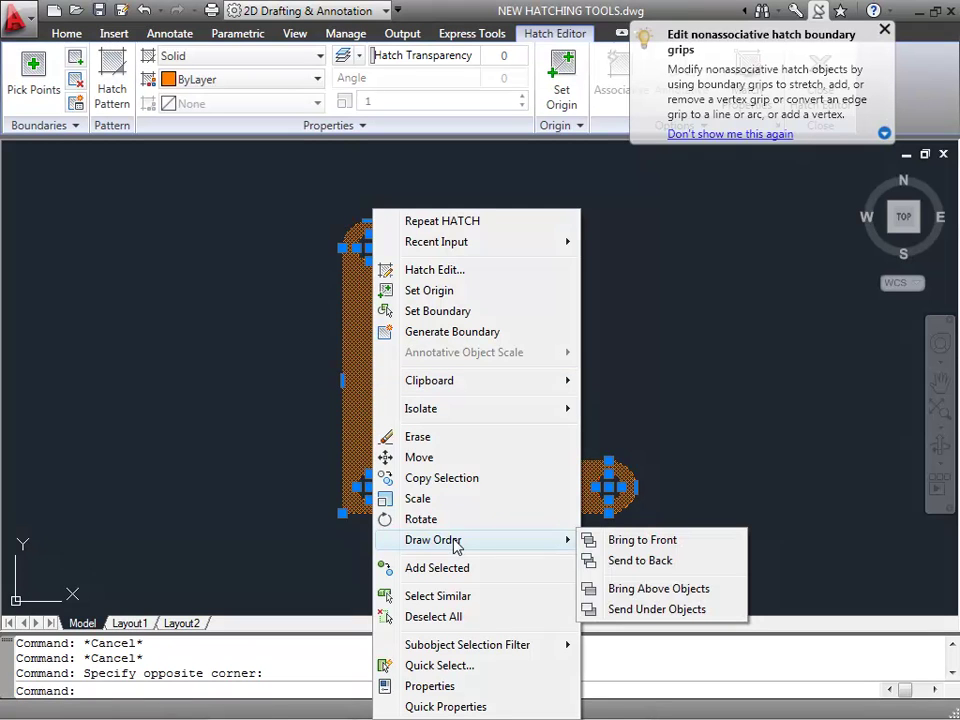
click(643, 561)
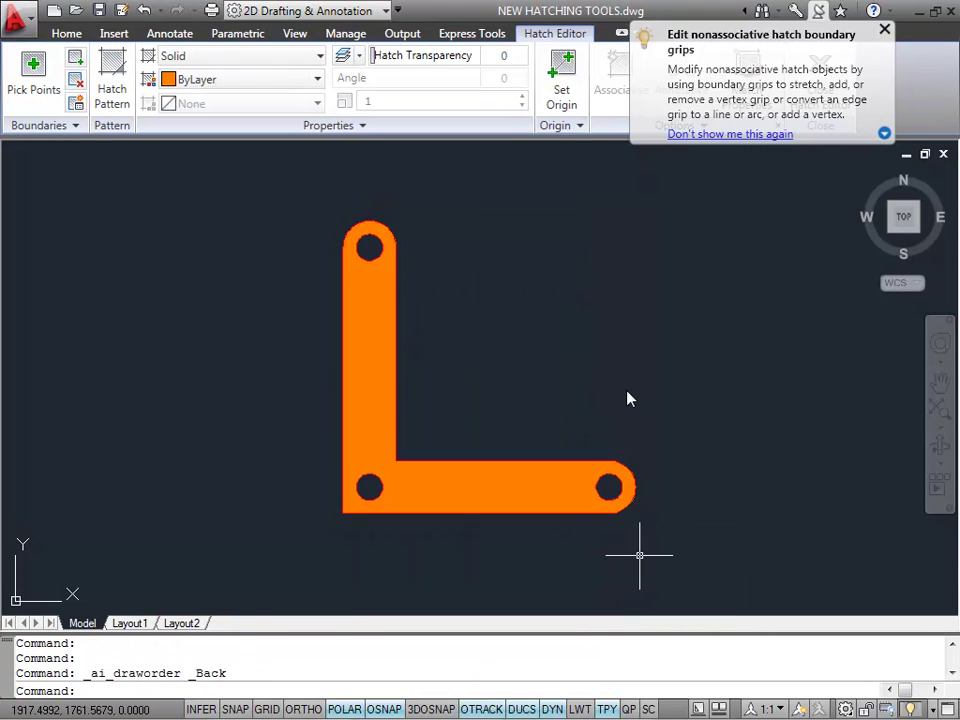
key(Escape)
key(Escape)
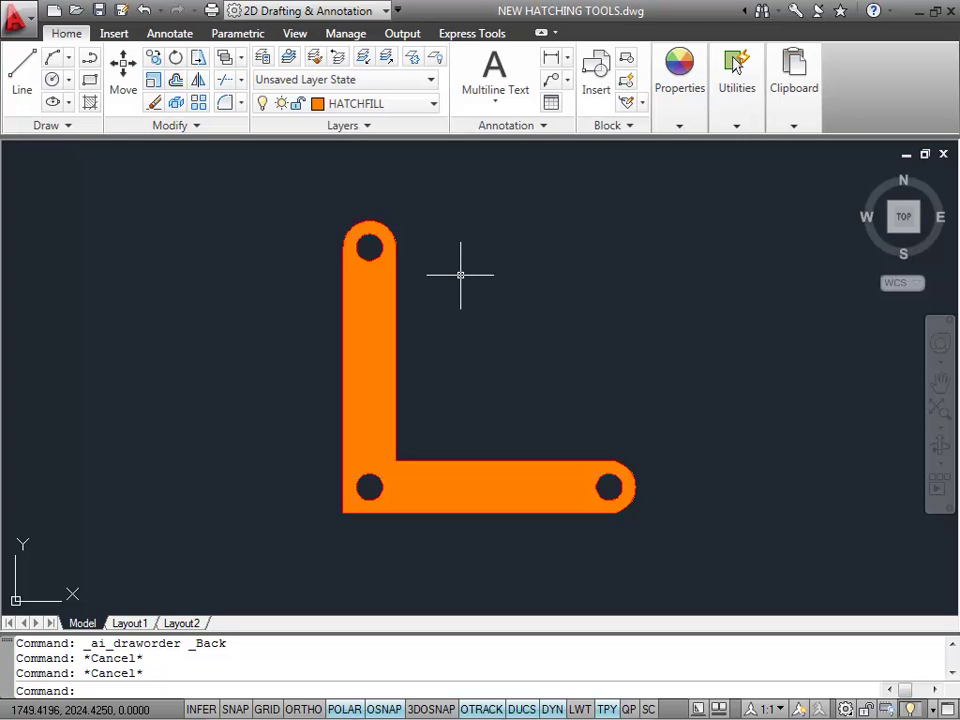
click(262, 60)
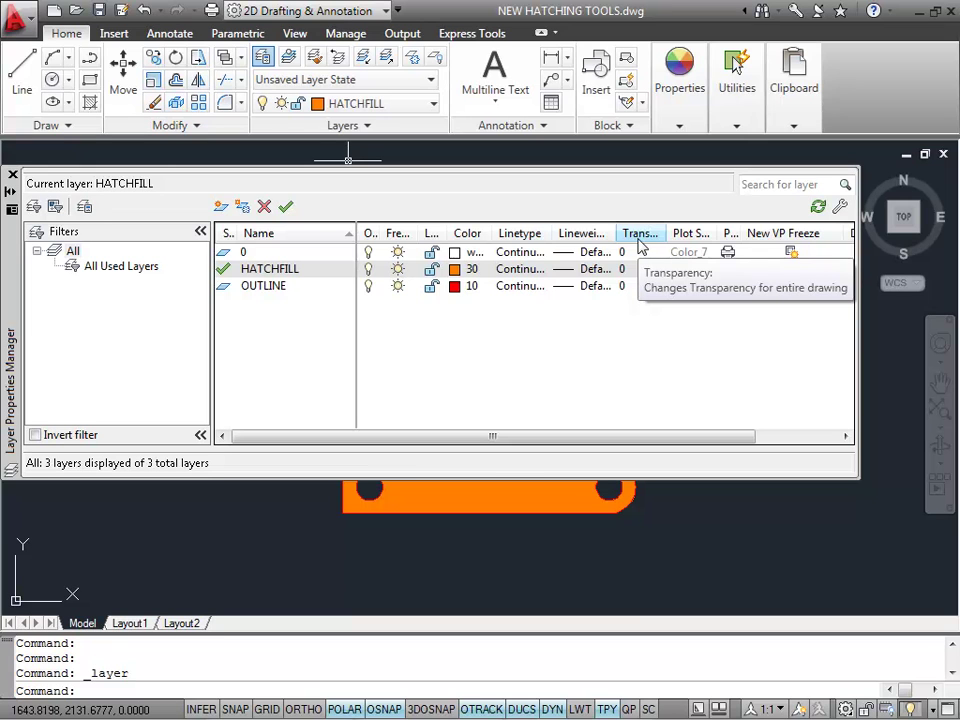
click(309, 272)
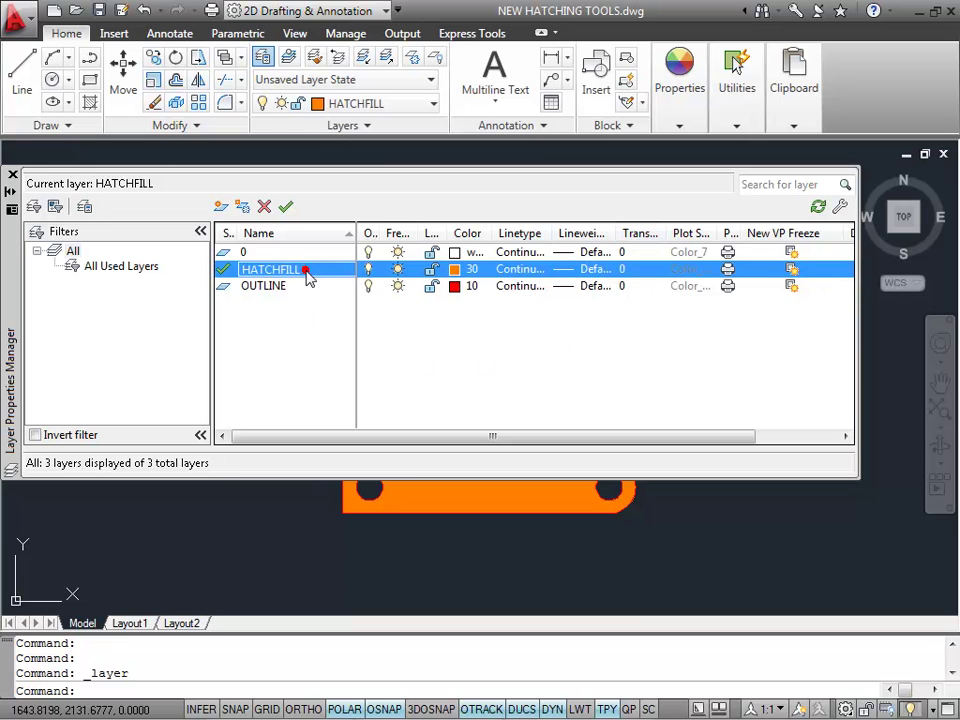
click(622, 270)
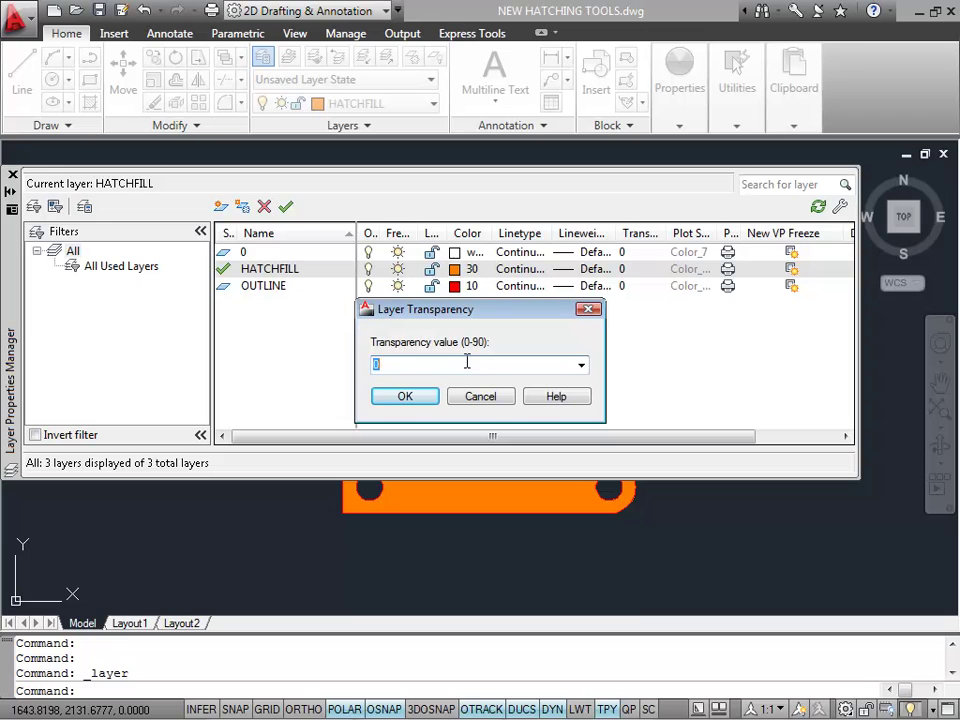
text(45)
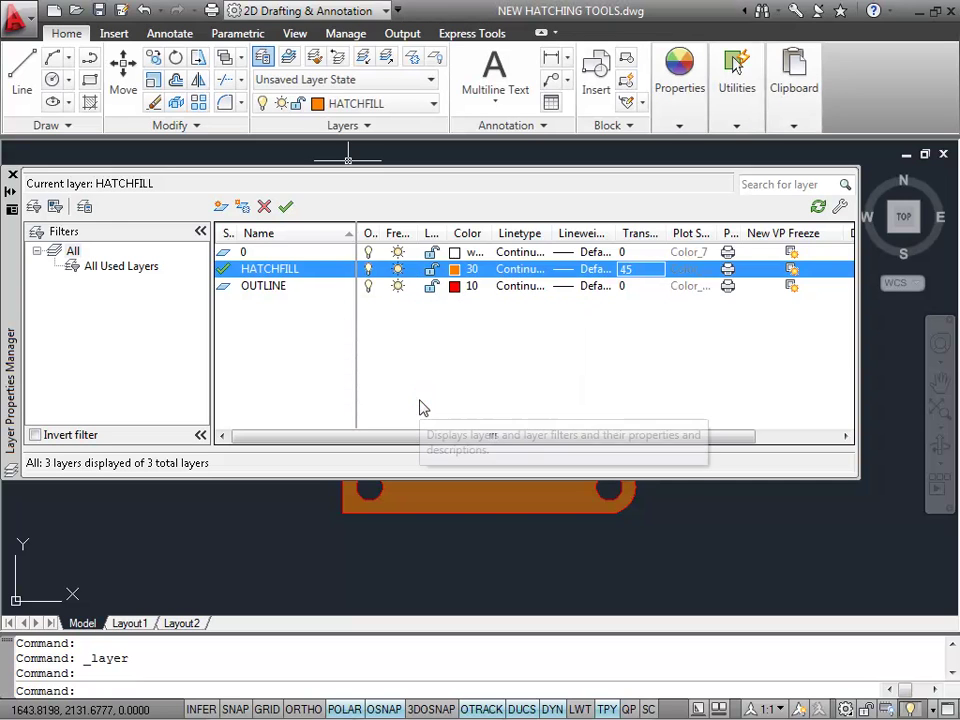
key(Return)
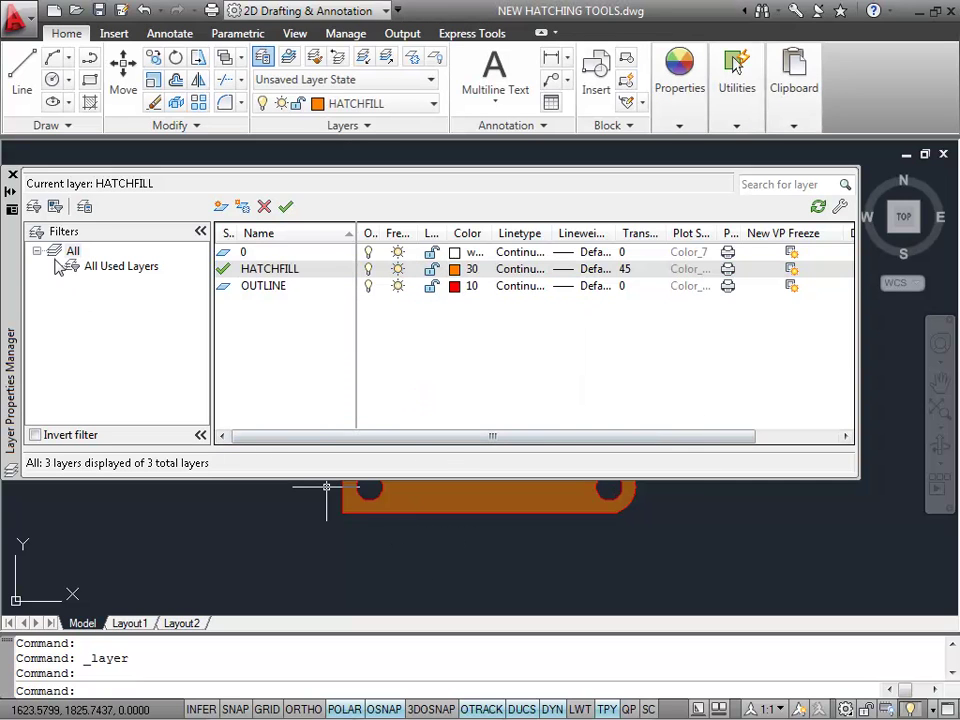
click(13, 174)
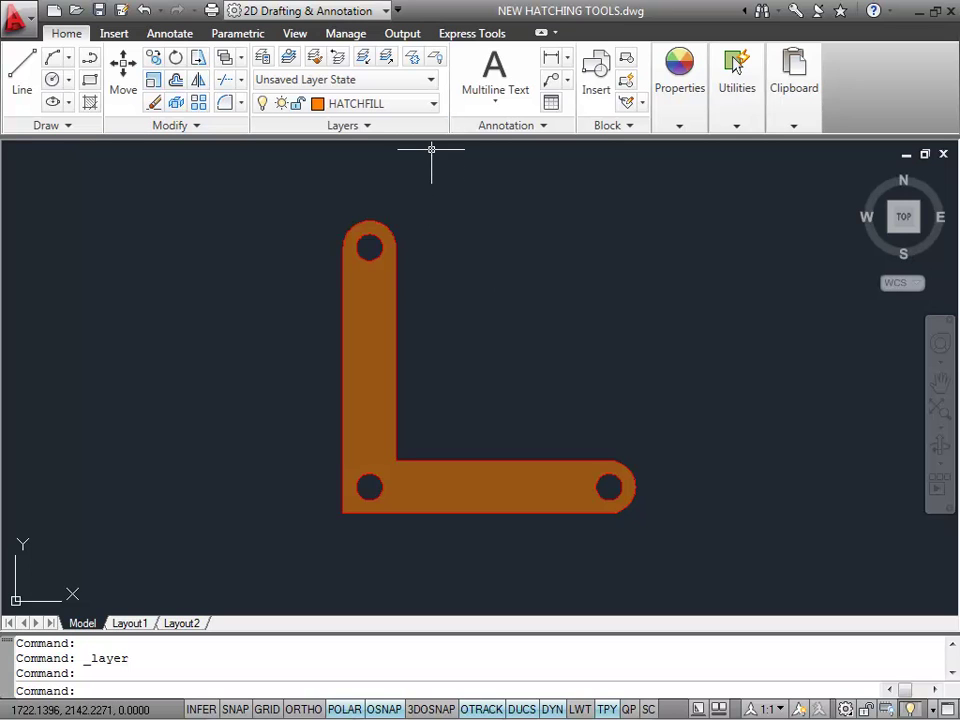
click(263, 58)
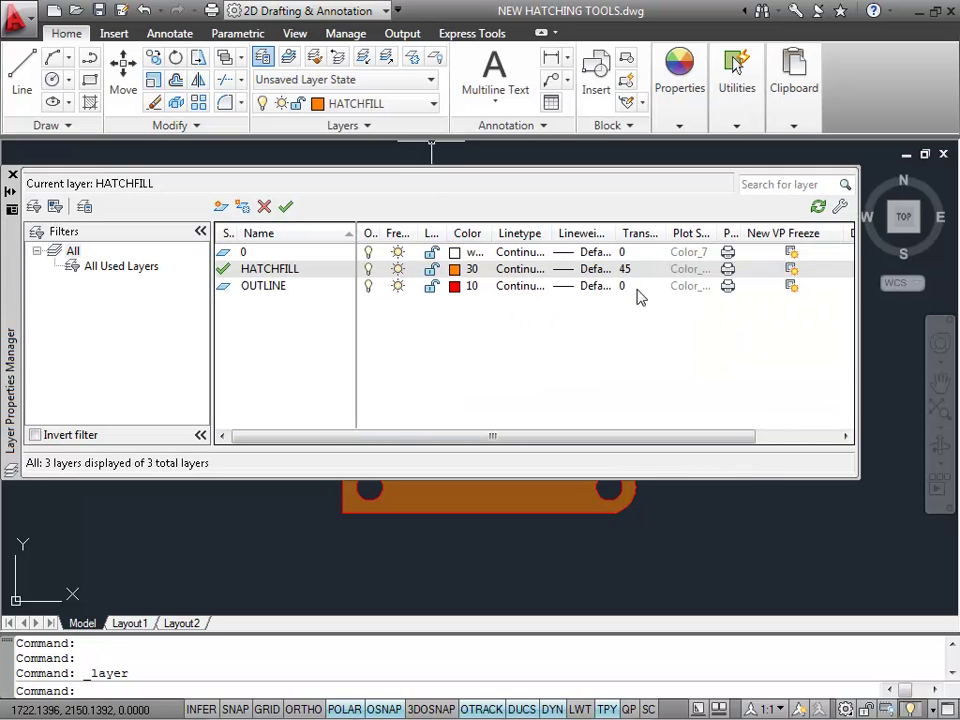
click(626, 269)
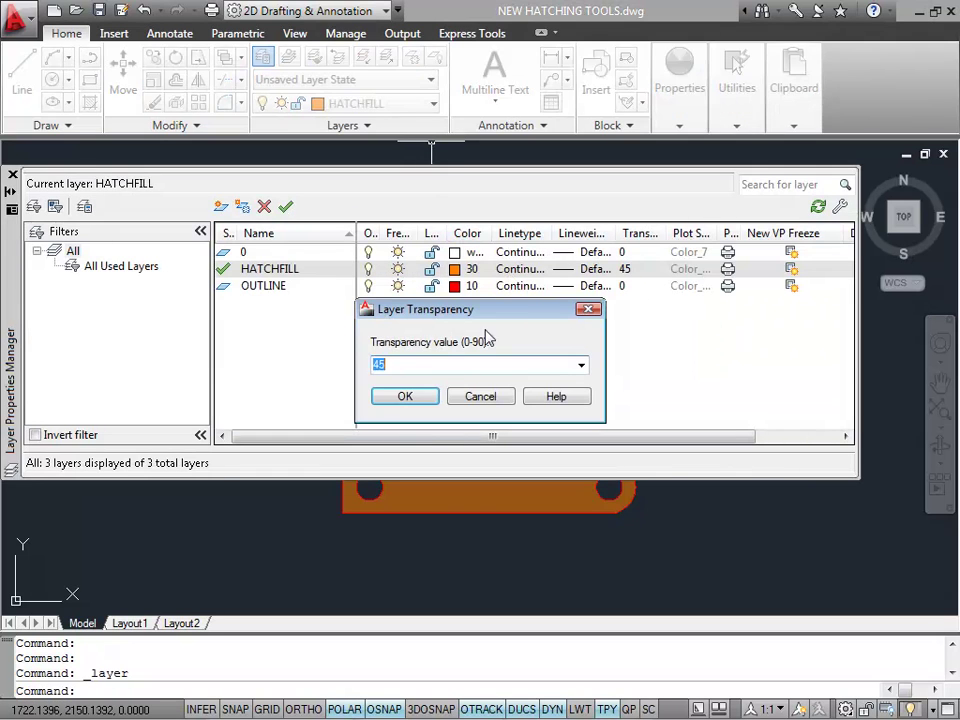
text(0)
click(400, 398)
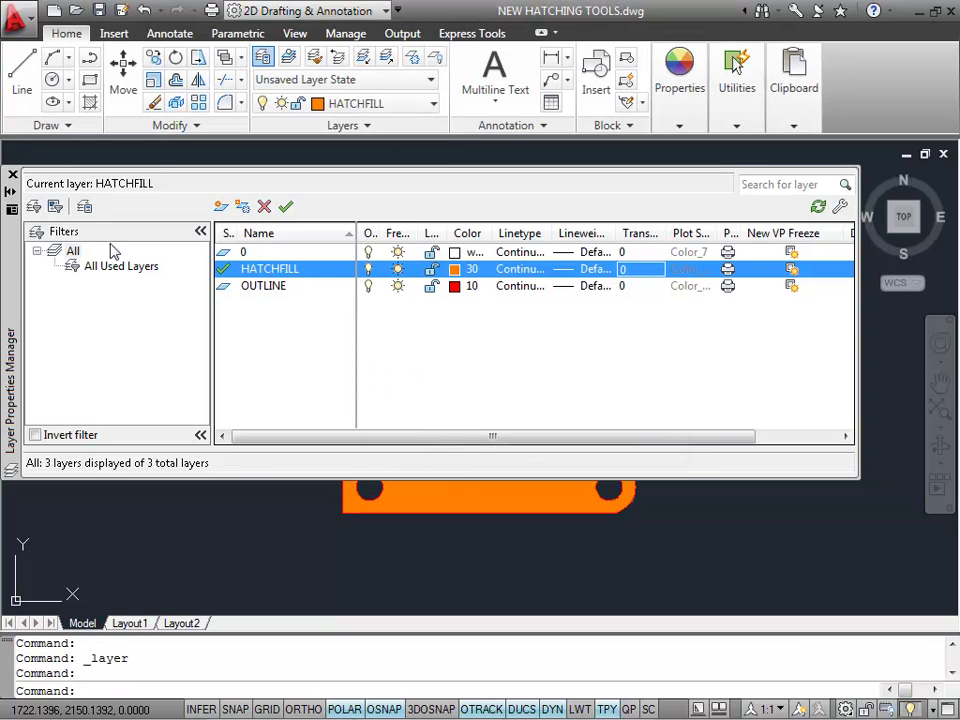
click(13, 176)
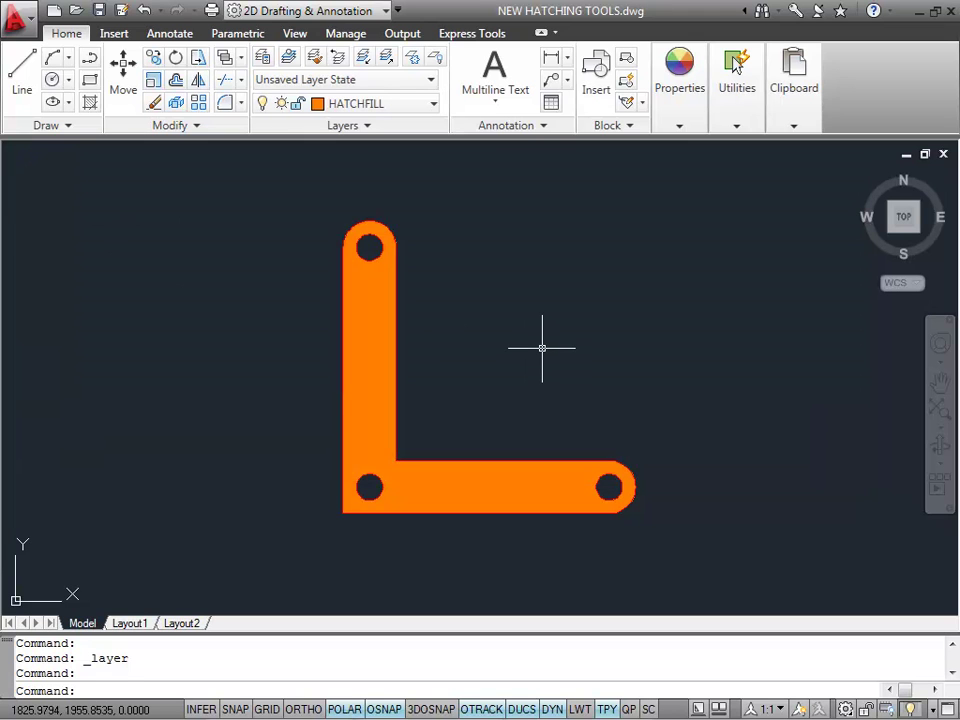
Give the selected orange hatch a Hatch Transparency of 44 and close the Hatch Editor
click(364, 344)
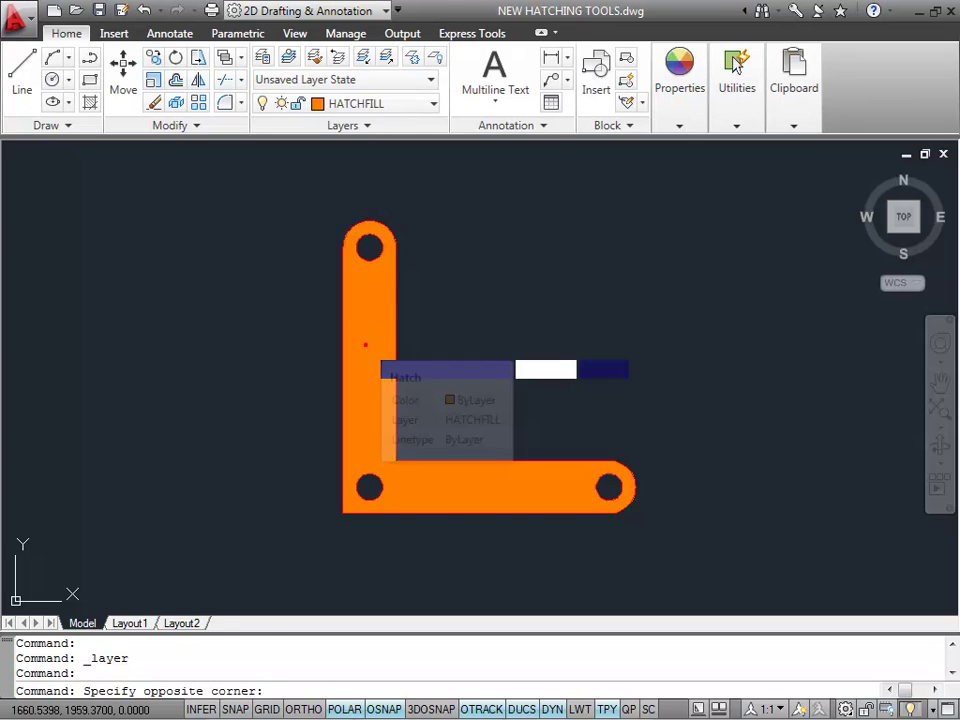
key(ctrl+1)
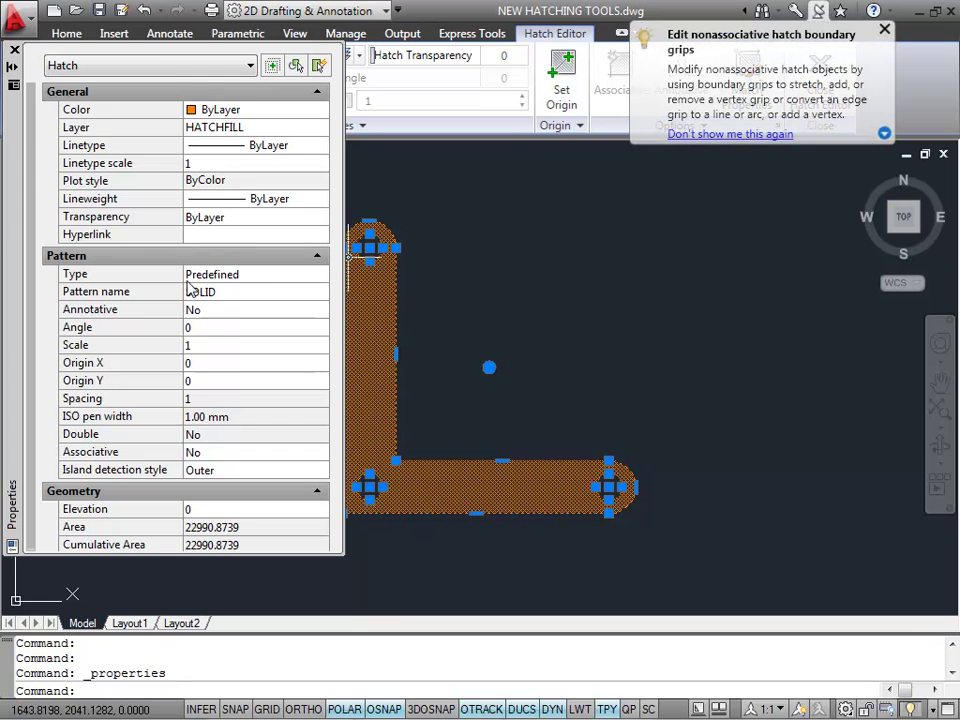
click(15, 50)
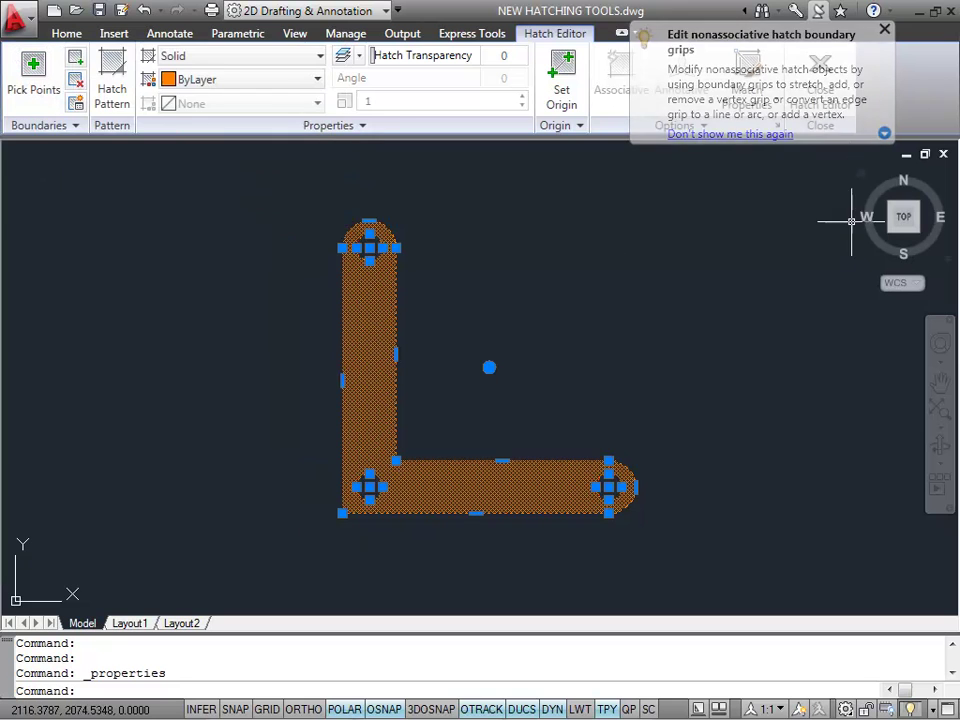
click(884, 31)
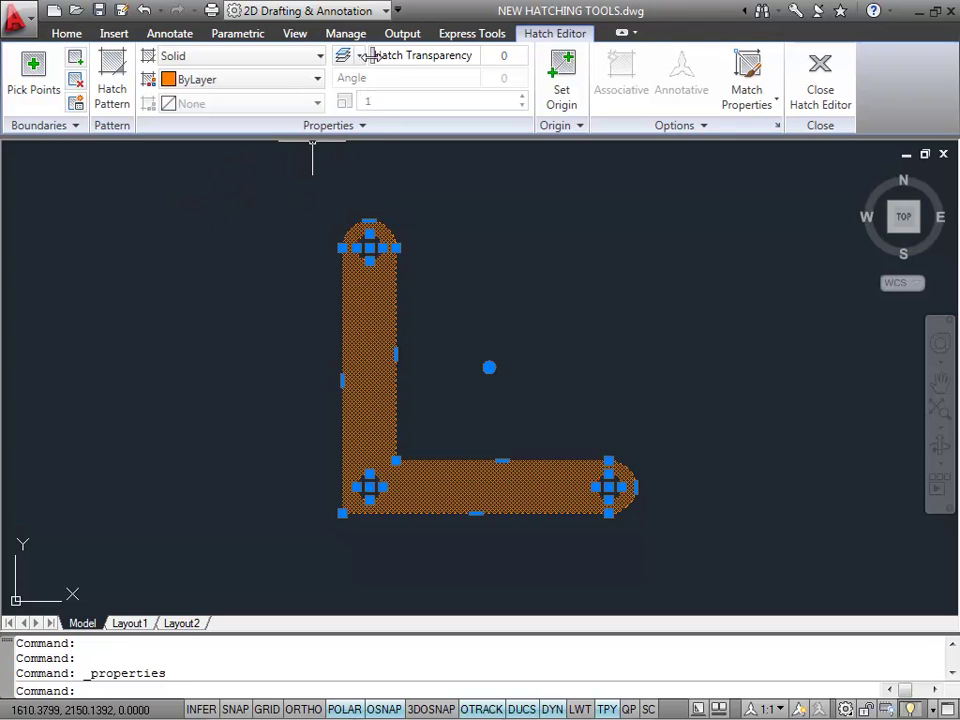
drag(368, 55, 460, 55)
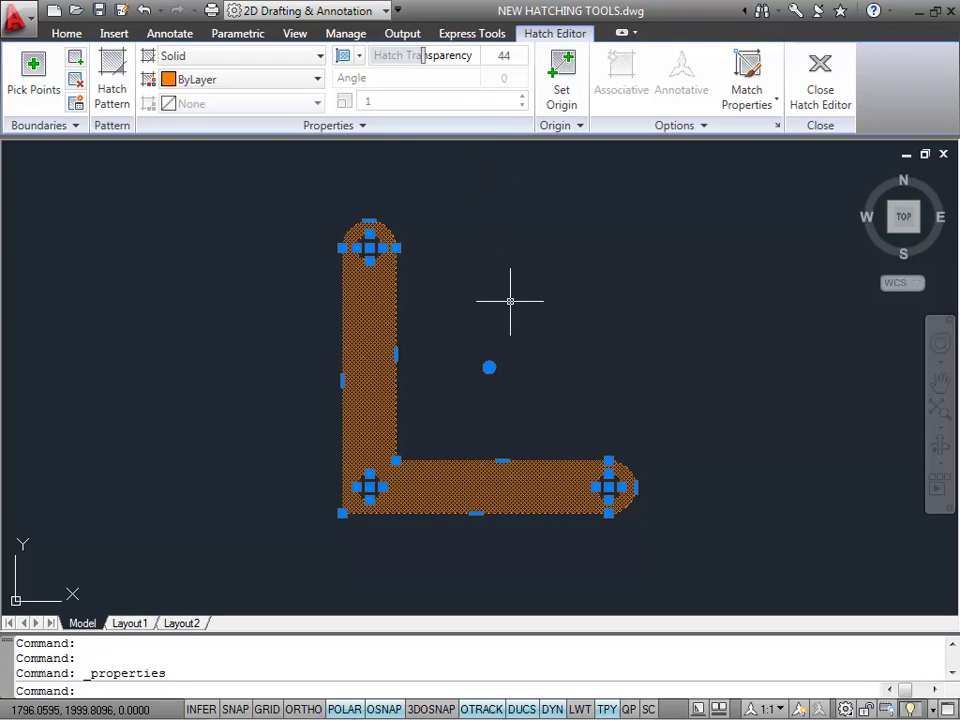
click(820, 88)
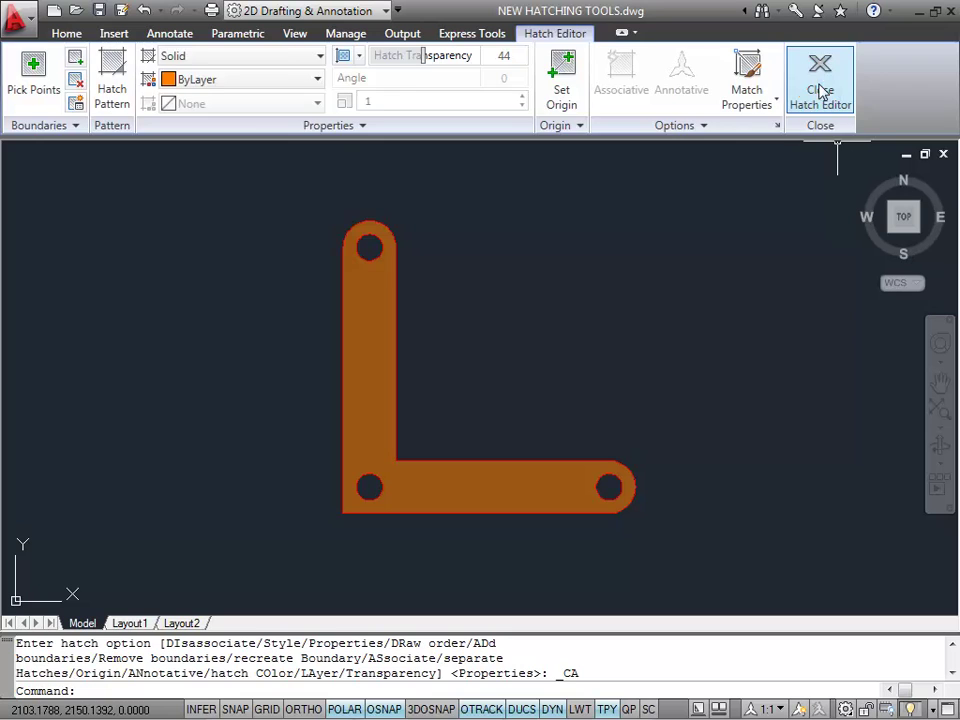